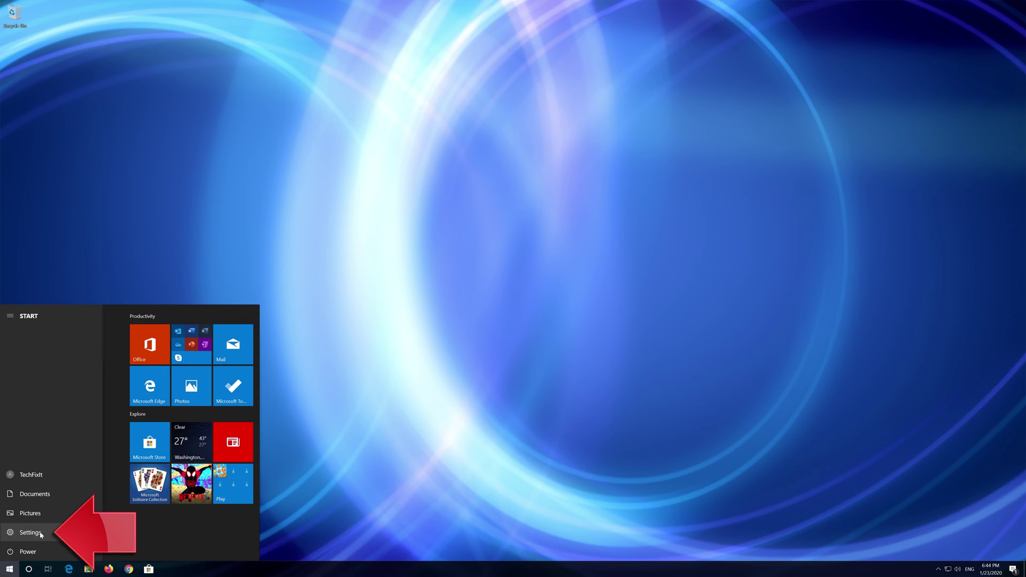
- Open Settings and go to the Update & Security section's Windows Update page
left_click(30, 532)
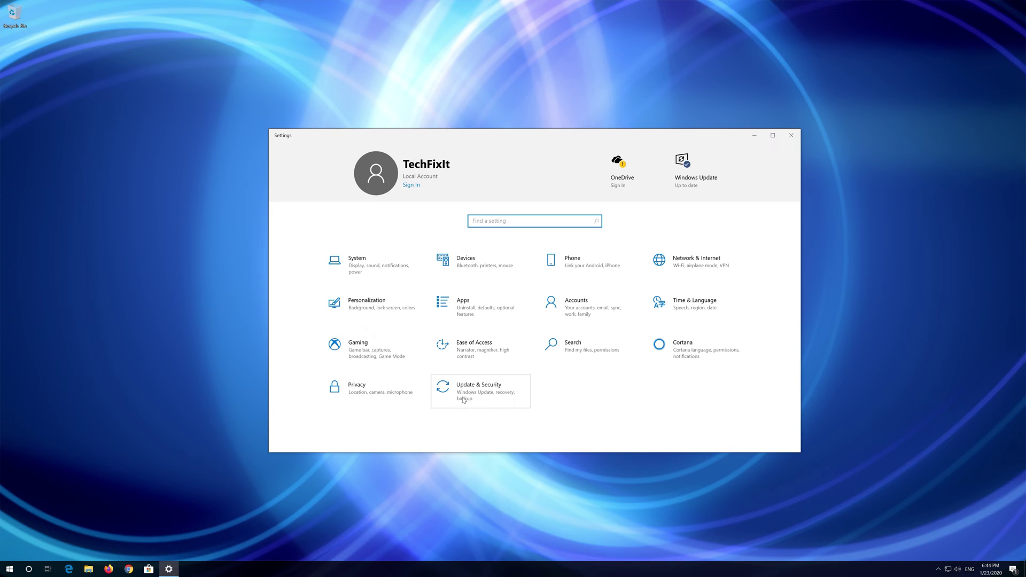
left_click(502, 392)
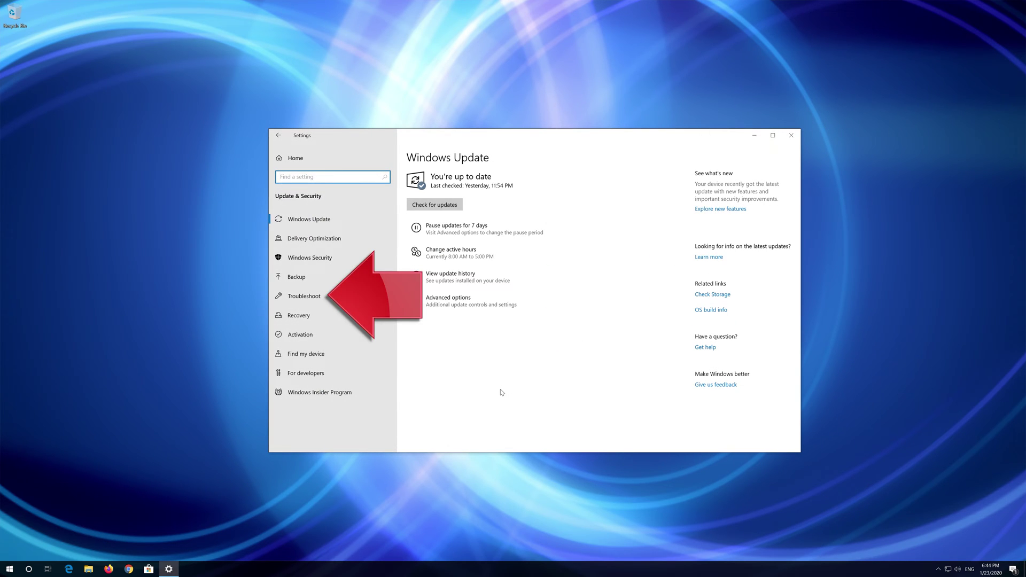
- Run the Windows Update troubleshooter from the Troubleshoot page and bring its window forward
left_click(319, 298)
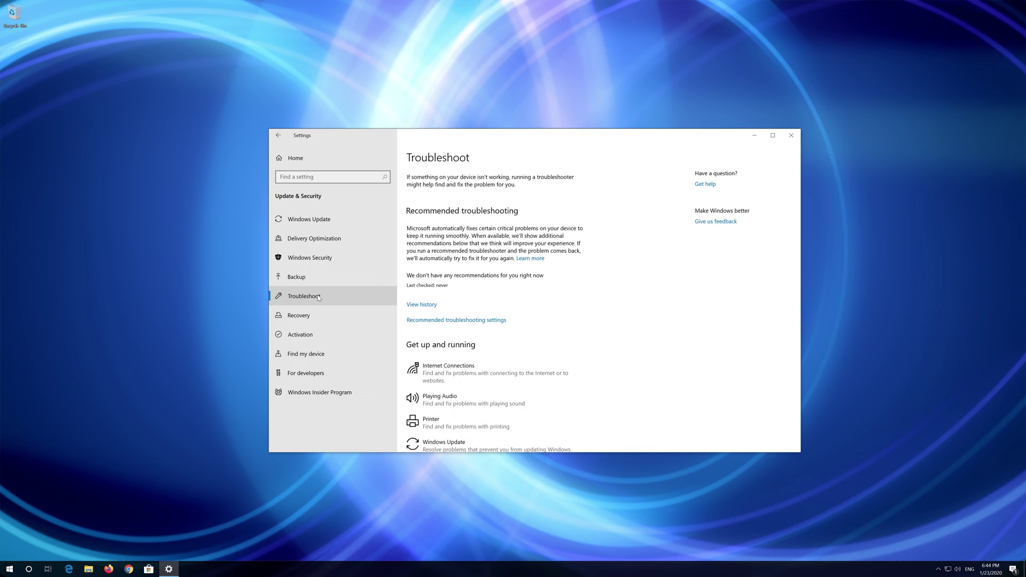
scroll(494, 328, "down", 3)
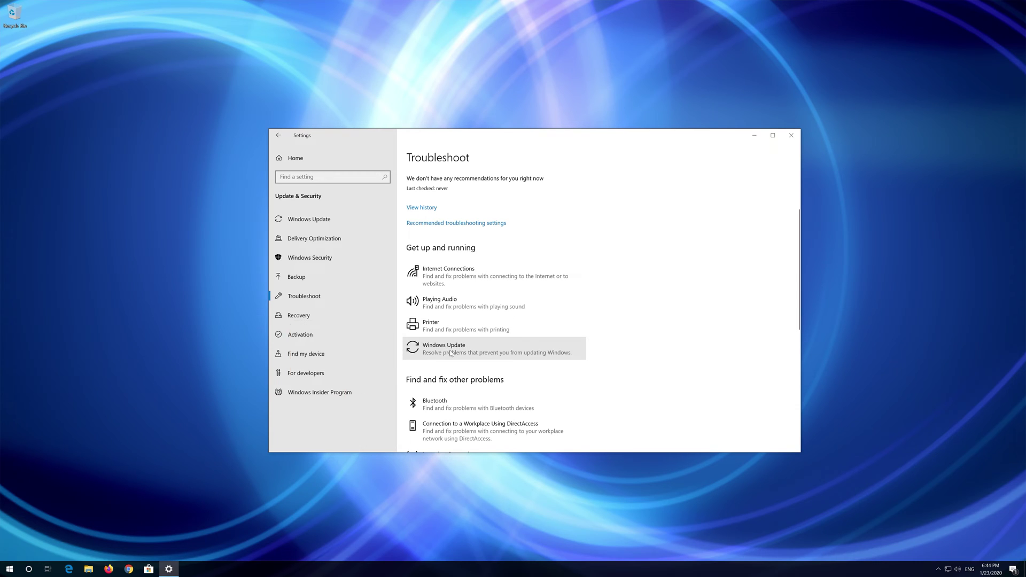
left_click(451, 353)
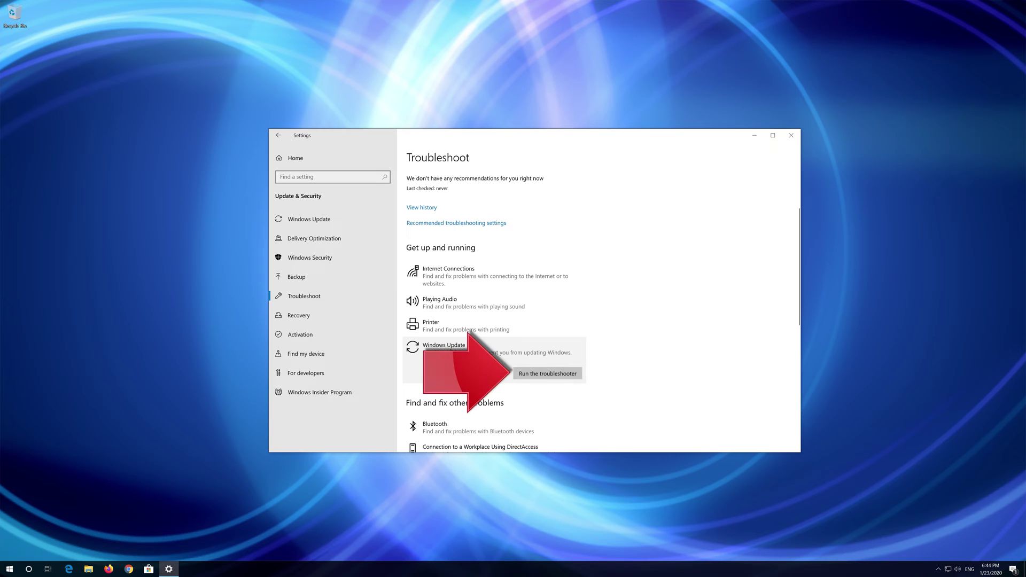
left_click(534, 373)
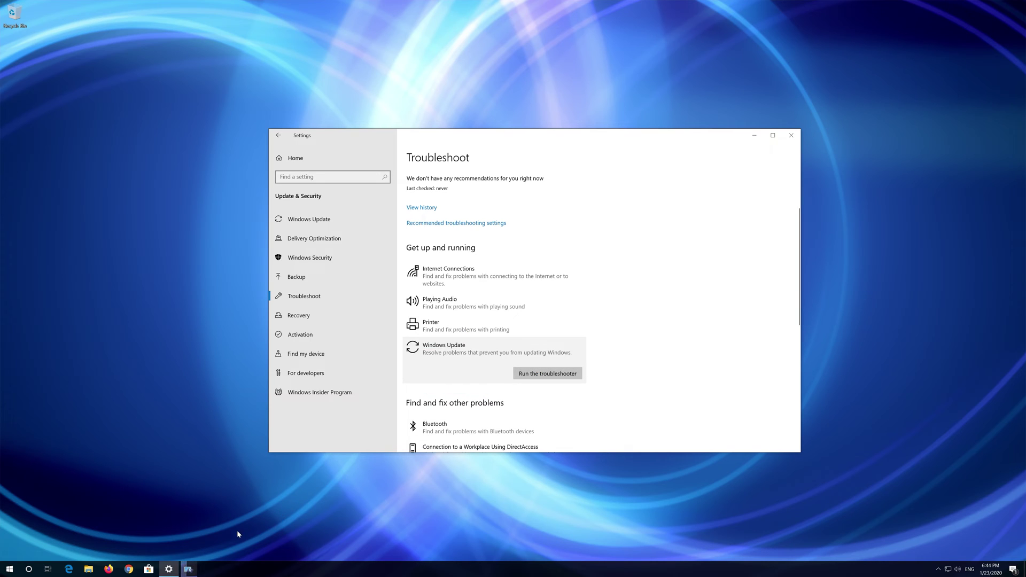
left_click(190, 570)
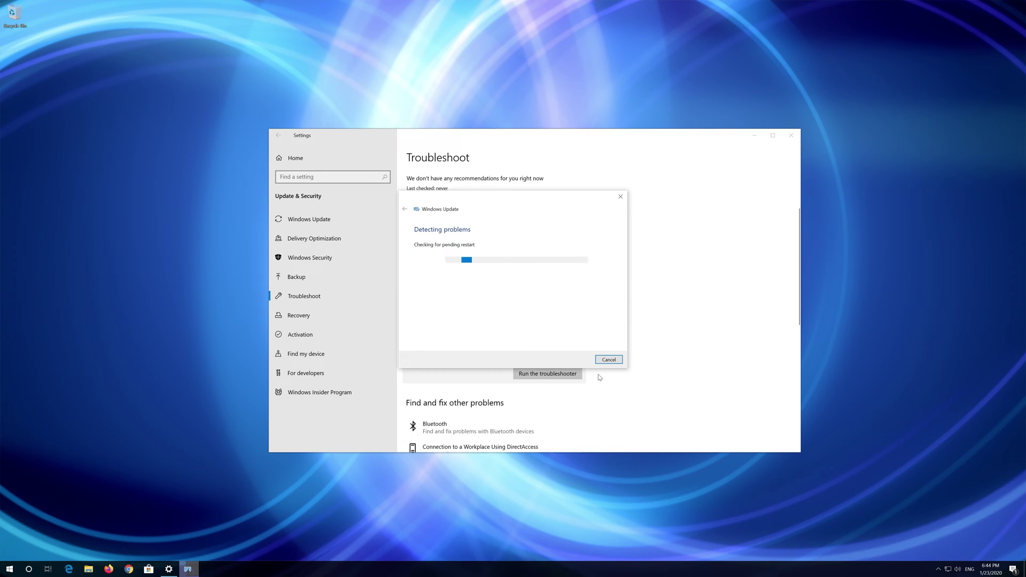
- Close the Settings window while the troubleshooter scans, then launch Firefox
left_click(792, 135)
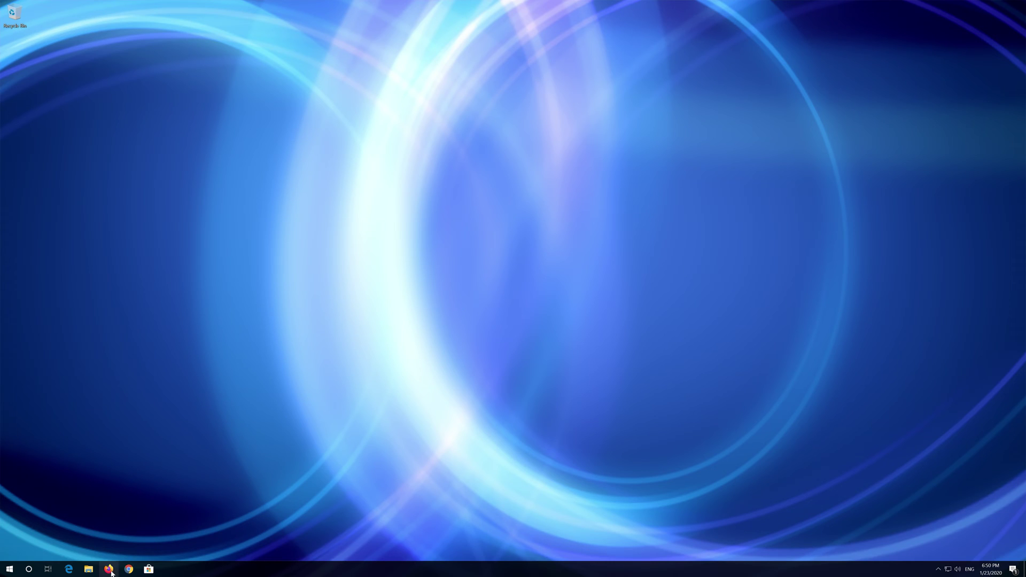
left_click(109, 569)
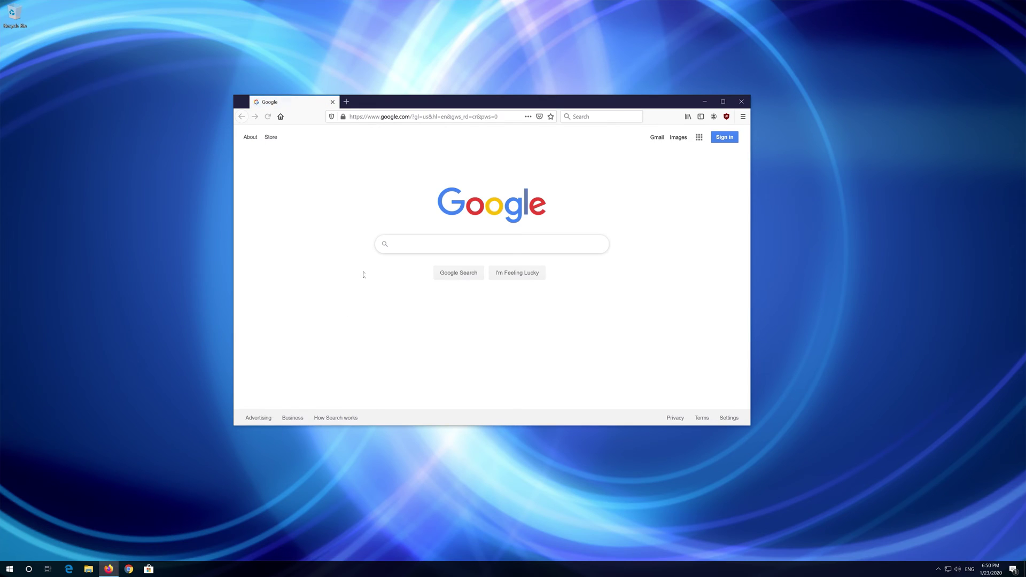
- Save wu10.diagcab from the pasted Microsoft Support page to the desktop, then close Firefox
right_click(477, 114)
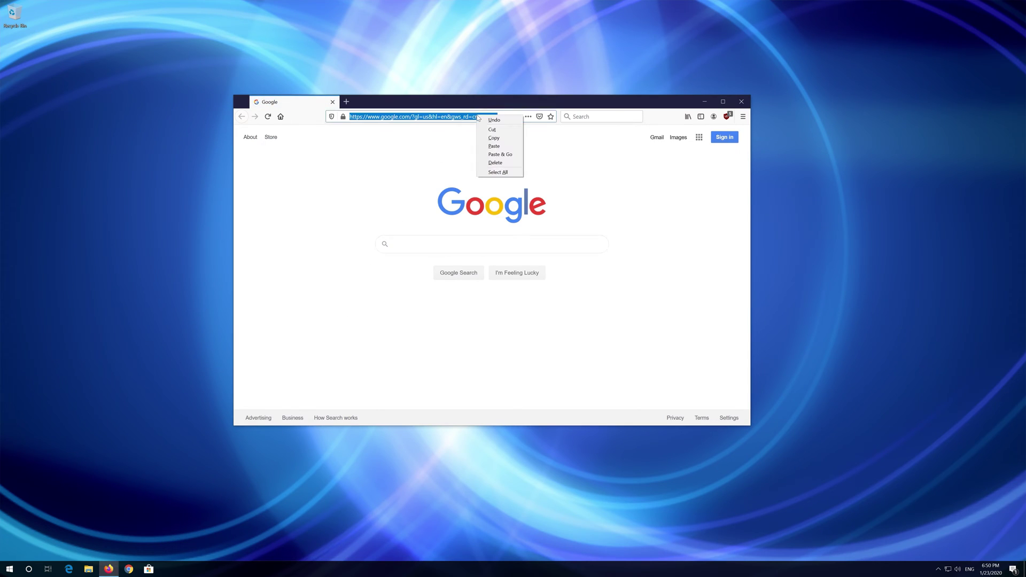
left_click(498, 158)
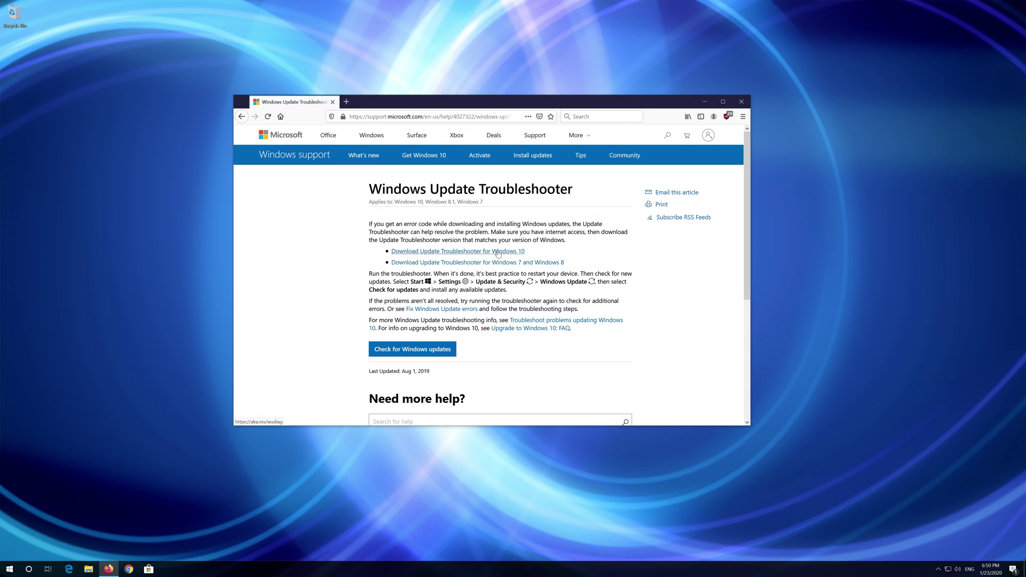
left_click(498, 252)
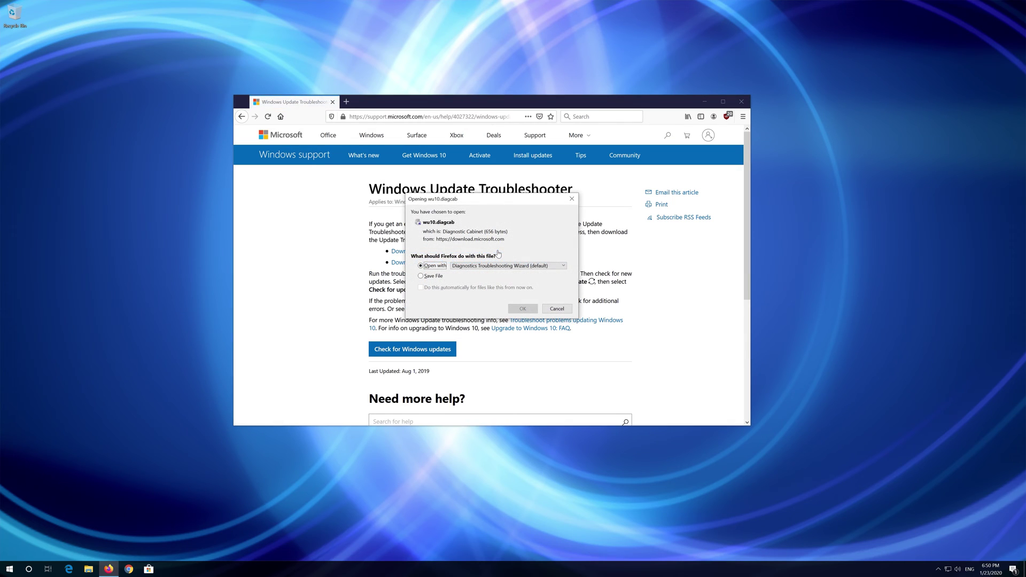
left_click(429, 276)
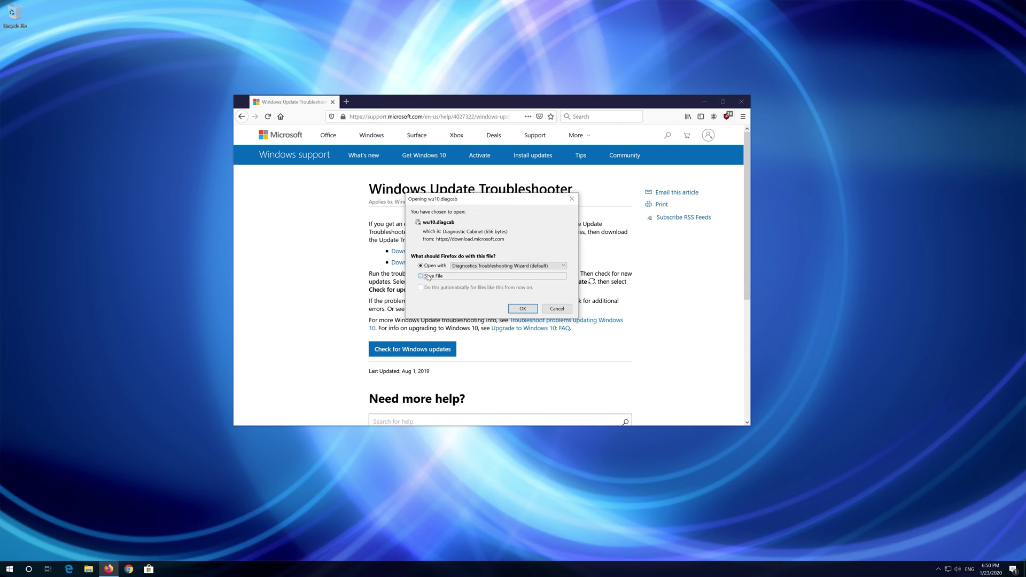
left_click(522, 309)
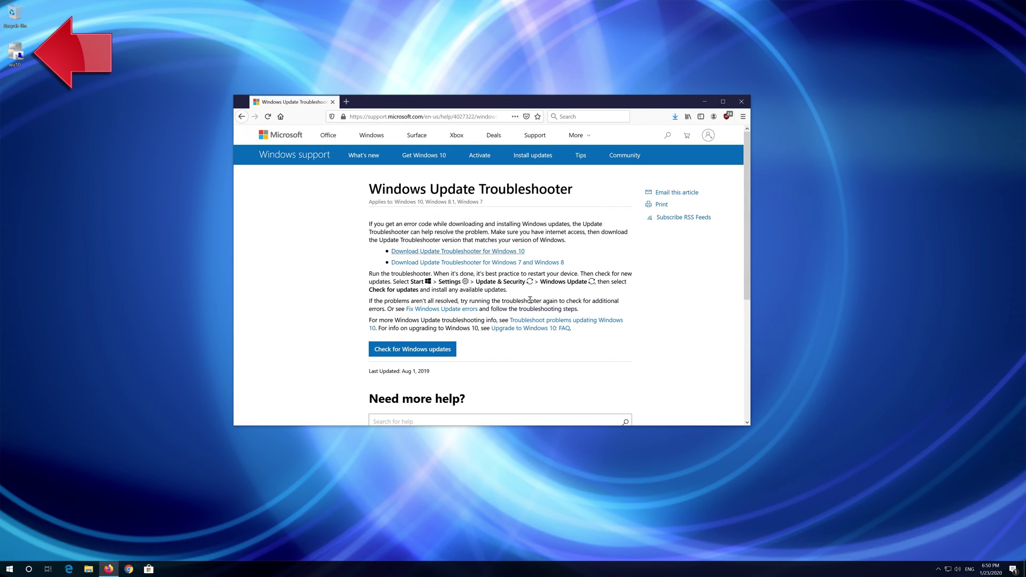
left_click(741, 101)
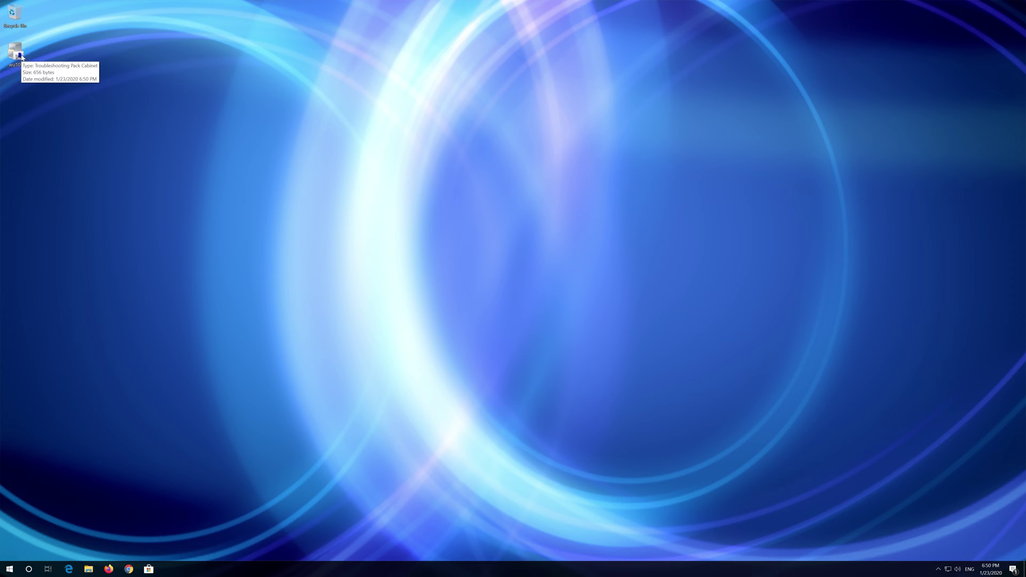
- Open wu10 from the desktop and rerun its scan with administrator permissions
left_click(21, 55)
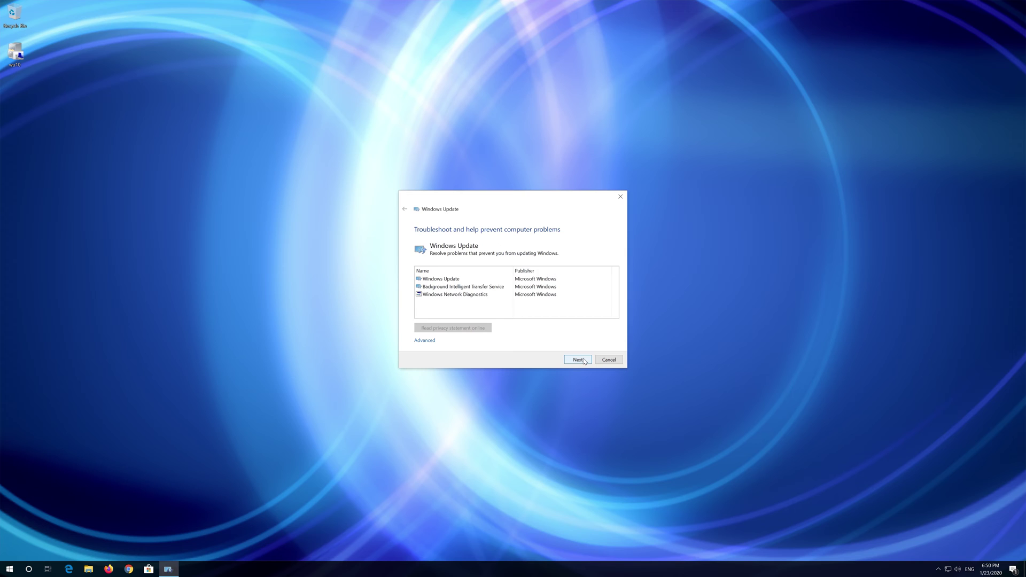
left_click(578, 360)
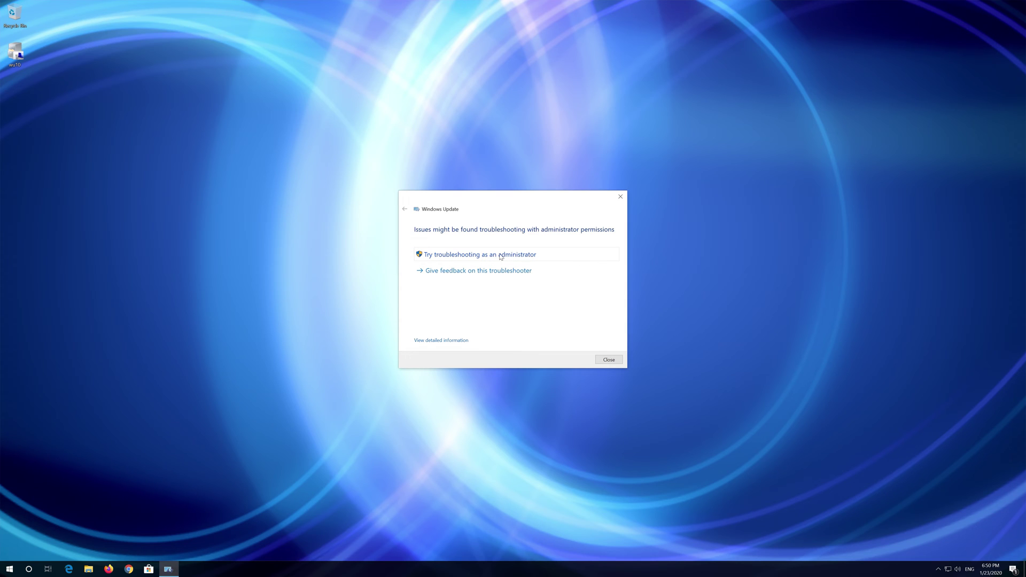
left_click(501, 255)
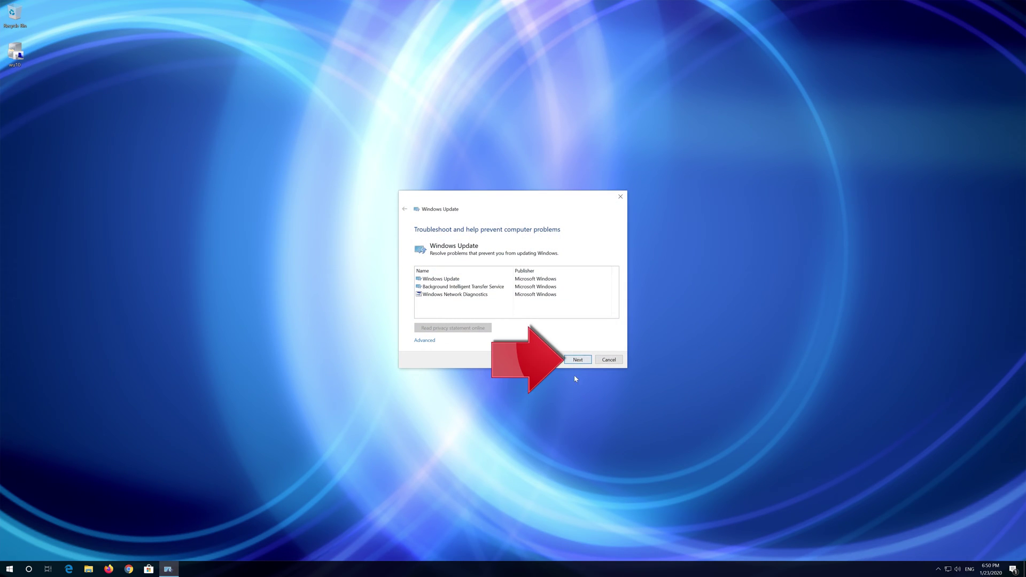
left_click(580, 361)
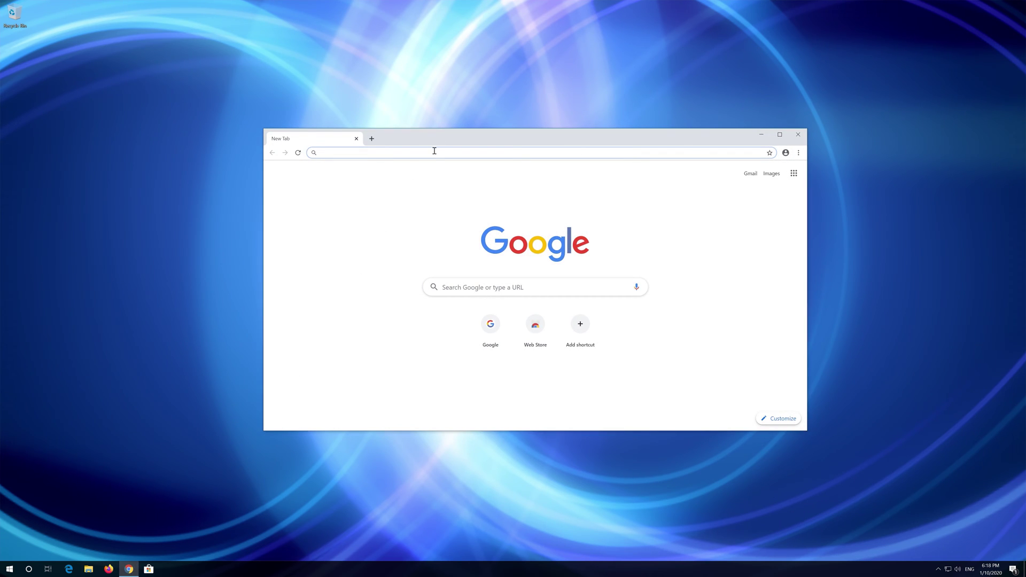
- Download the media creation tool from microsoft.com/en-us/software-download/windows10, close Chrome, and launch it
type("https://www.microsoft.com/en-us/software-download/windows10")
key("Return")
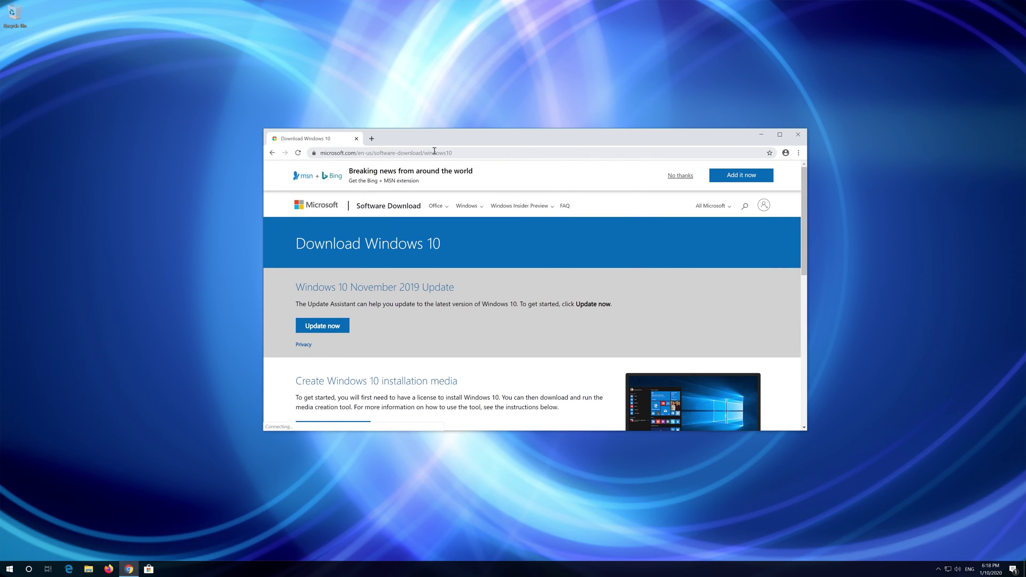
scroll(497, 313, "down", 1)
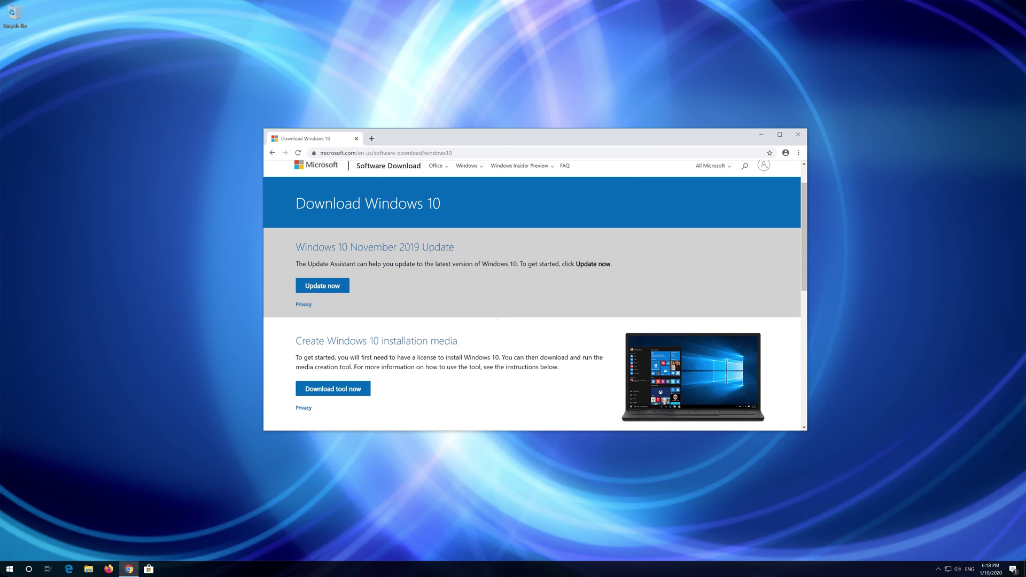
left_click(352, 389)
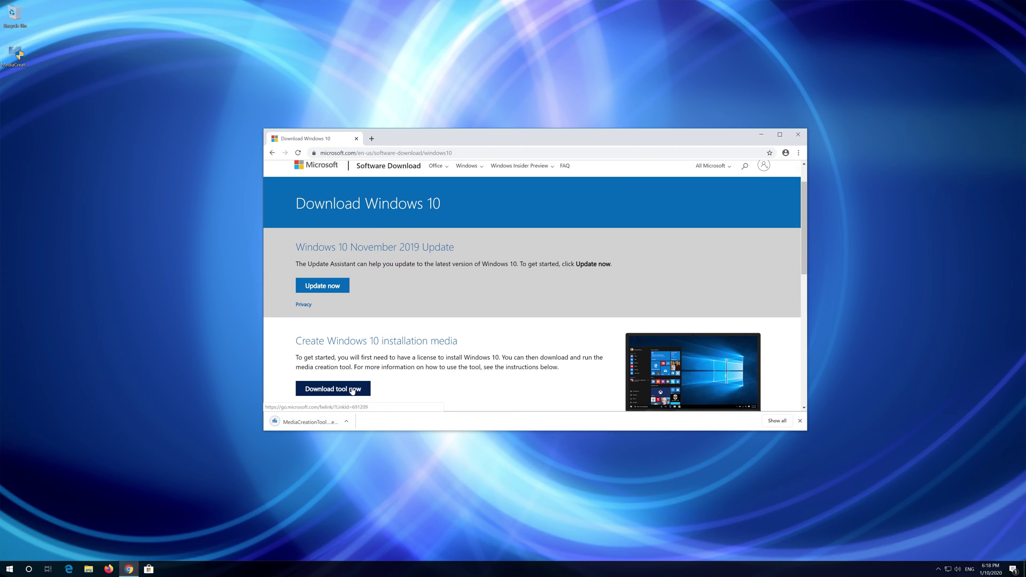
left_click(798, 135)
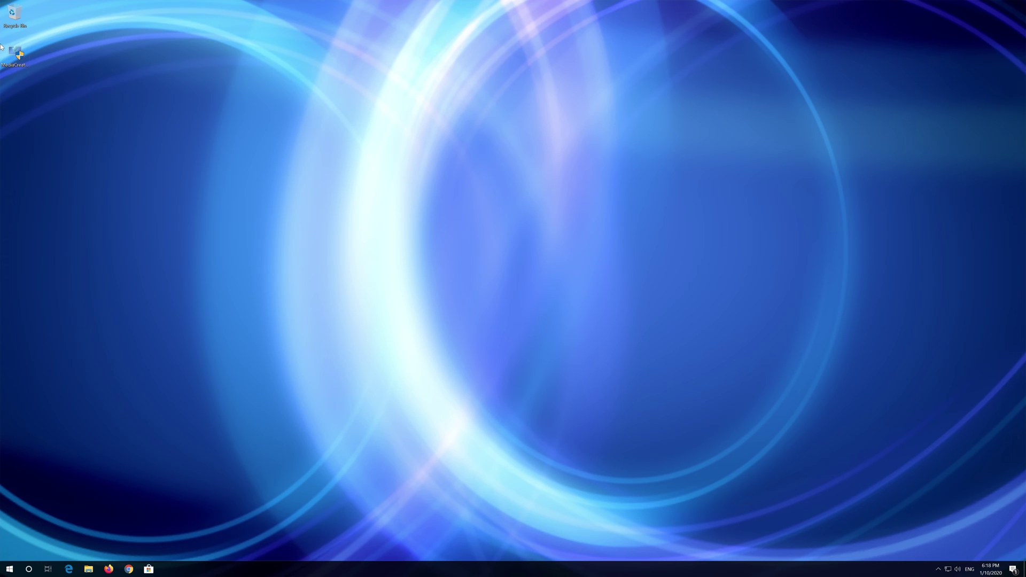
double_click(15, 61)
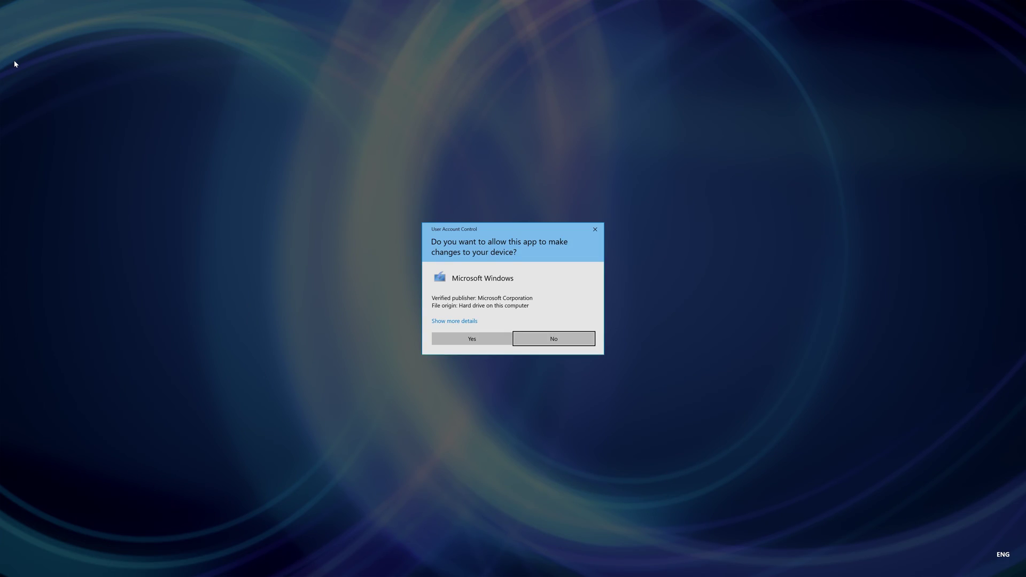
- Approve the User Account Control prompt so the media creation tool can run
left_click(484, 342)
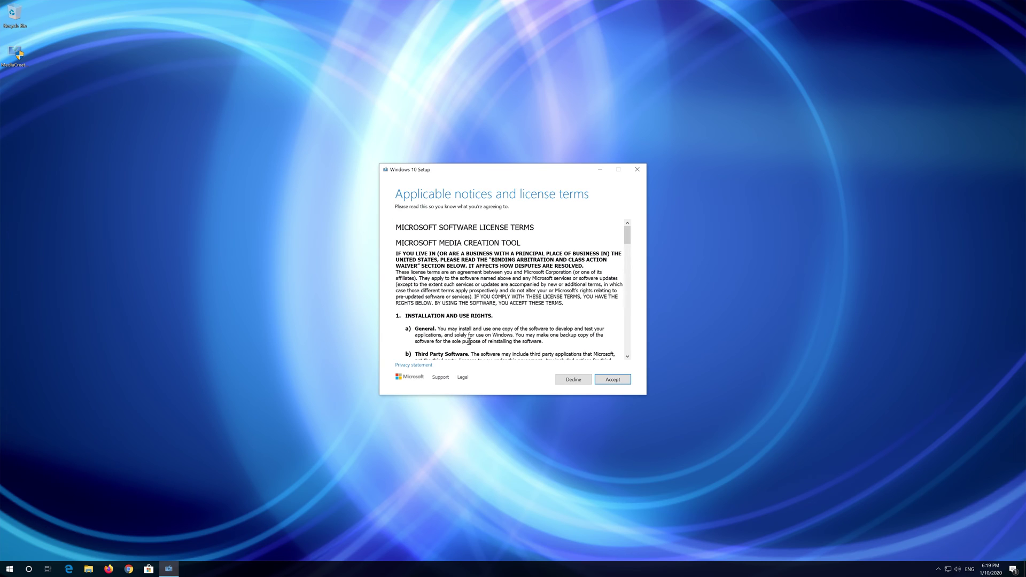
- Accept the license terms and continue with Upgrade this PC now
left_click(627, 378)
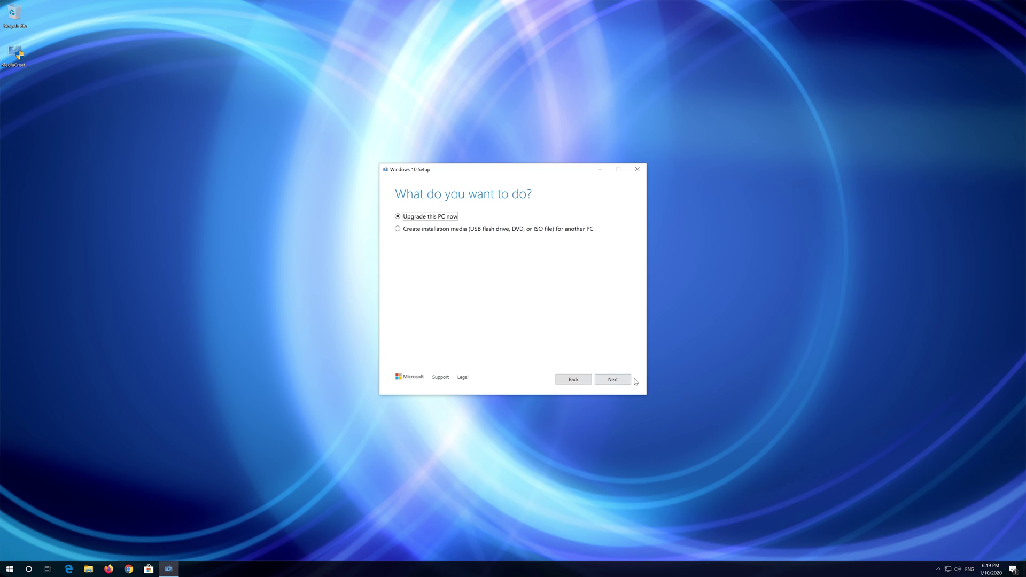
left_click(613, 381)
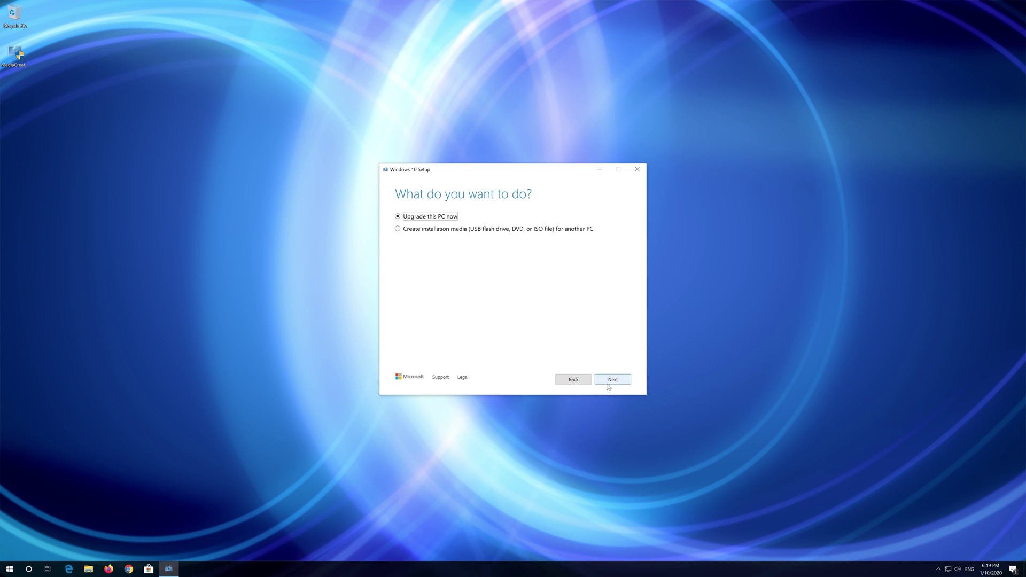